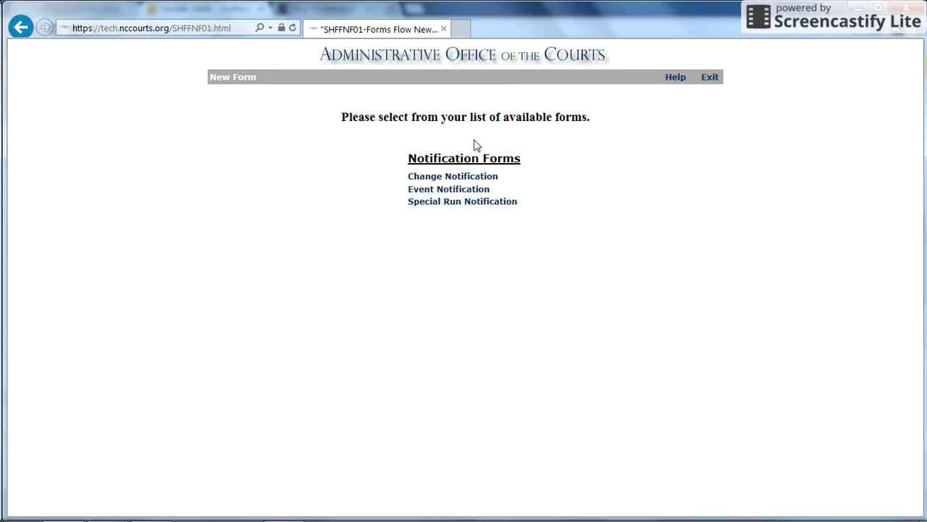
- Open the Change Notification form, reposition its window to view it, and minimize it
{"action": "left_click", "coordinate": [451, 180]}
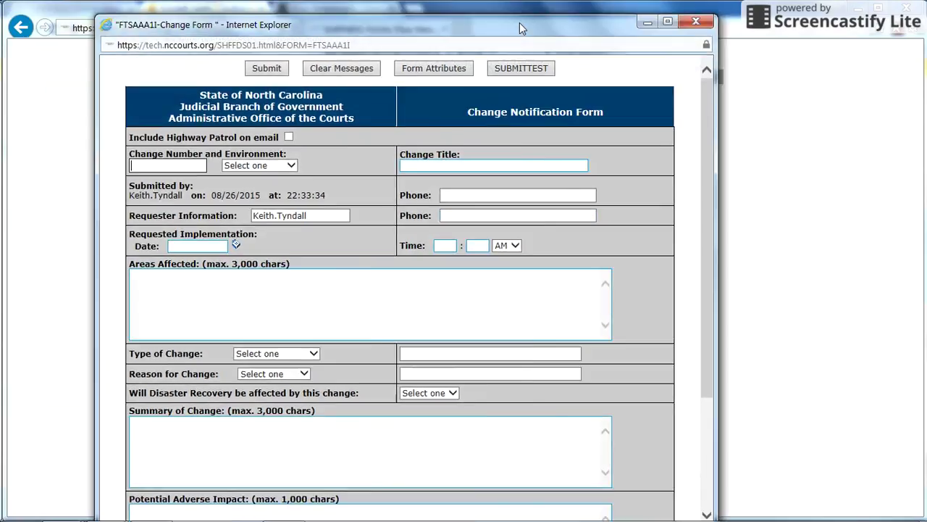
{"action": "left_click_drag", "start_coordinate": [519, 22], "coordinate": [724, 0]}
{"action": "left_click_drag", "start_coordinate": [623, 9], "coordinate": [631, 85]}
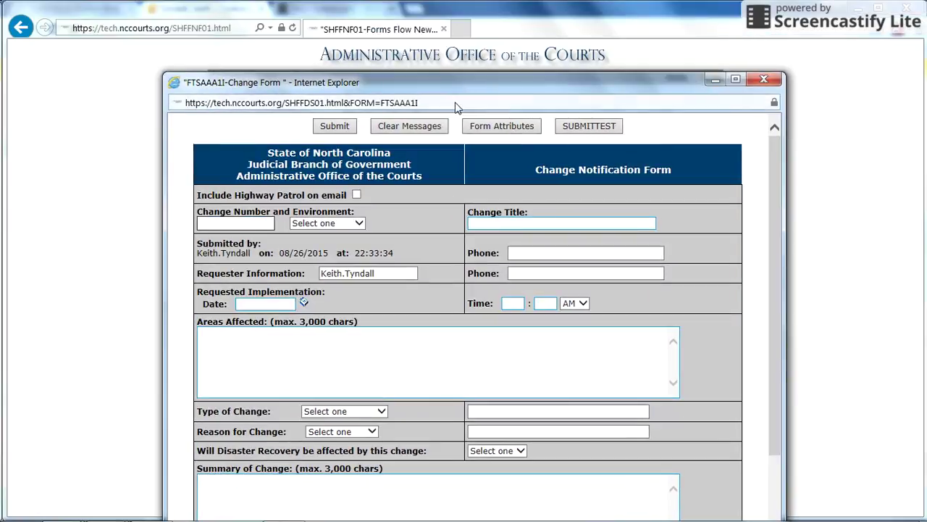
{"action": "left_click", "coordinate": [716, 79]}
- View the Event Notification and Special Run Notification forms in turn, minimizing each one
{"action": "left_click", "coordinate": [446, 192]}
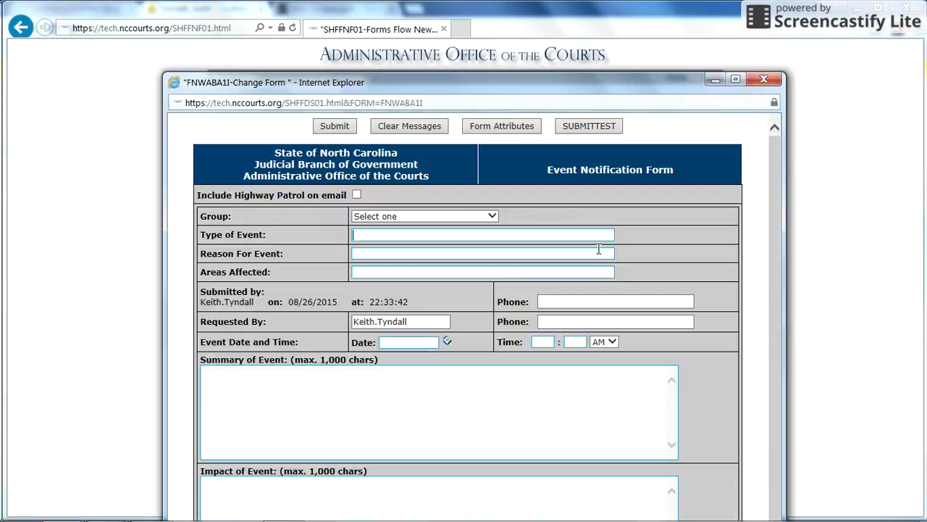
{"action": "left_click", "coordinate": [711, 82]}
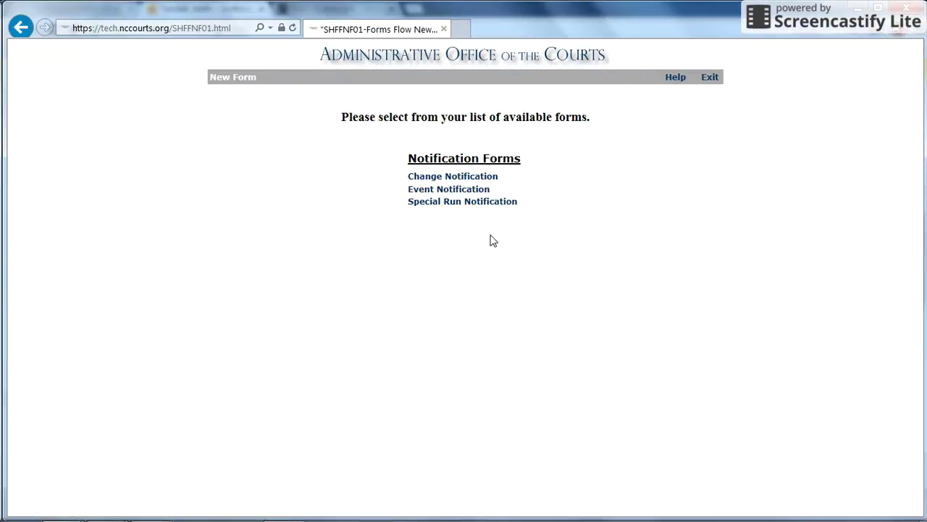
{"action": "left_click", "coordinate": [441, 202]}
{"action": "left_click", "coordinate": [714, 82]}
- Reopen the Change Notification form, run a test submission while it is blank, and clear the validation messages
{"action": "left_click", "coordinate": [440, 181]}
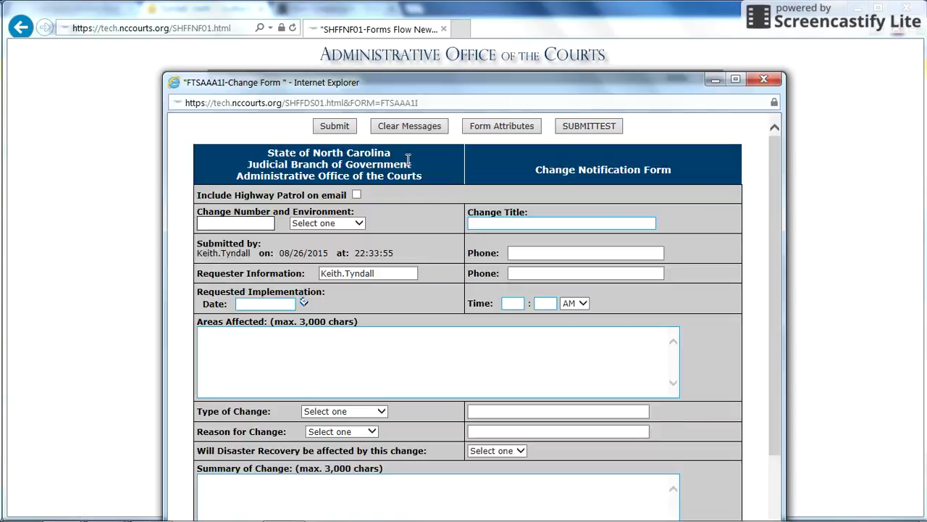
{"action": "left_click_drag", "start_coordinate": [425, 84], "coordinate": [357, 23]}
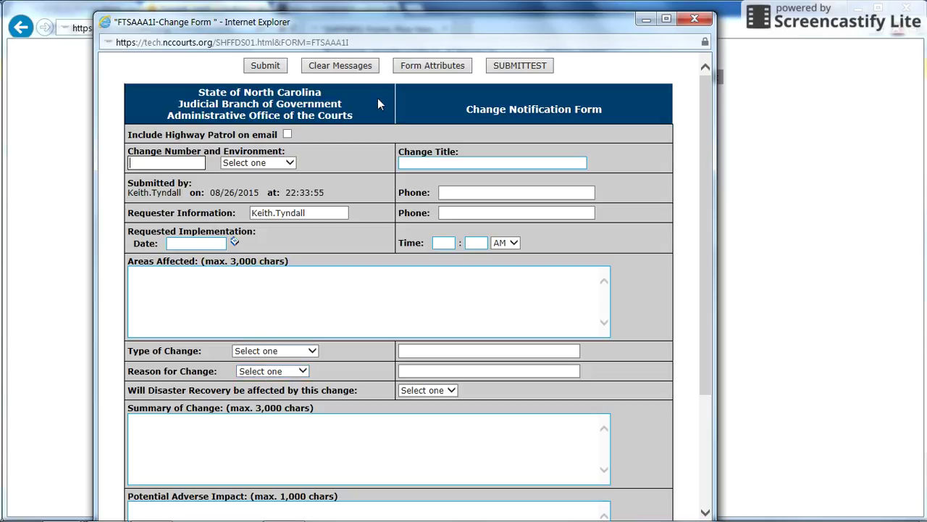
{"action": "left_click", "coordinate": [519, 66]}
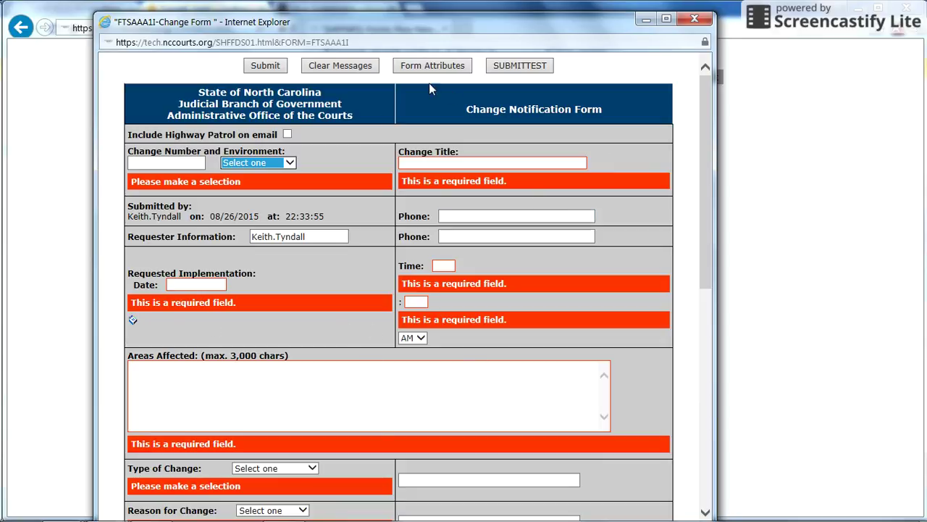
{"action": "left_click", "coordinate": [339, 69]}
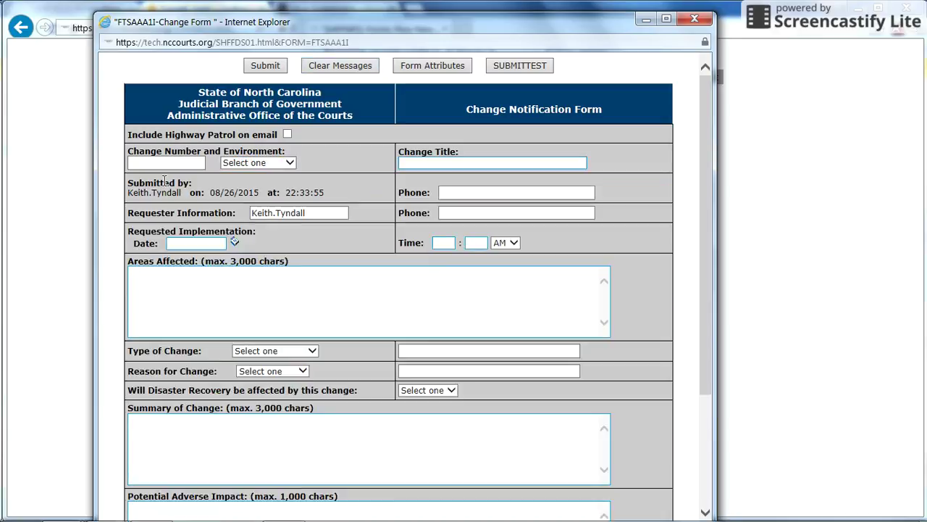
- Enter Test as the change number in the Change Notification form
{"action": "left_click", "coordinate": [153, 162]}
{"action": "type", "text": "tEST"}
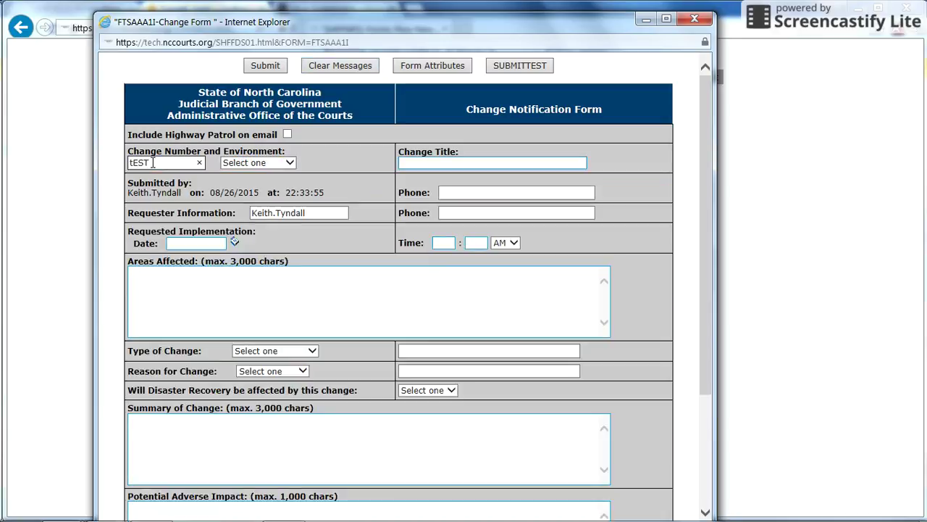
{"action": "key", "text": "BackSpace"}
{"action": "key", "text": "BackSpace"}
{"action": "key", "text": "BackSpace"}
{"action": "key", "text": "BackSpace"}
{"action": "key", "text": "Caps_Lock"}
{"action": "type", "text": "Test"}
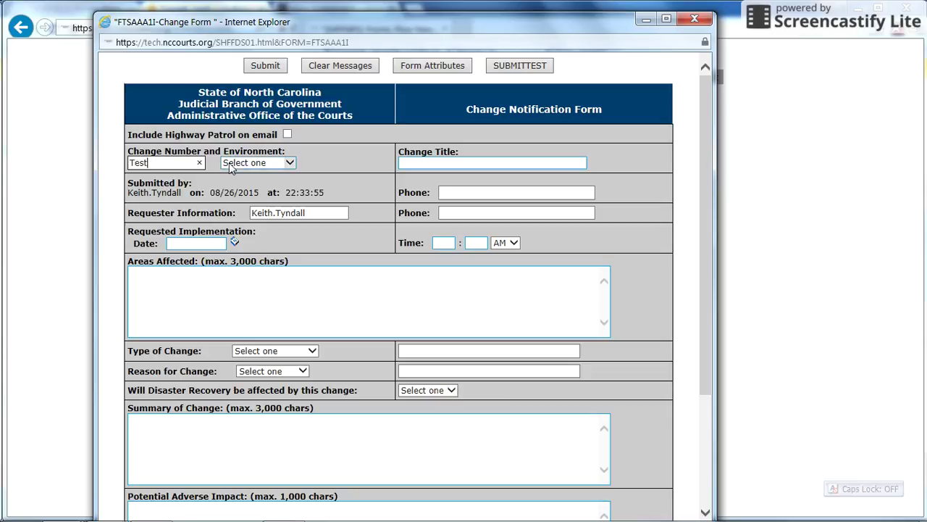
- Set the environment to NonProduction and enter Test as the change title
{"action": "left_click", "coordinate": [289, 162]}
{"action": "left_click", "coordinate": [249, 182]}
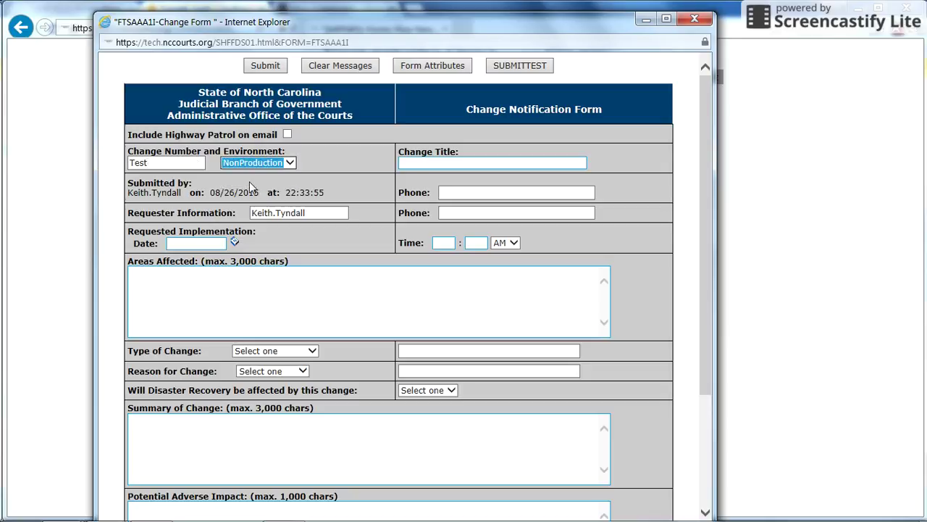
{"action": "left_click", "coordinate": [425, 162]}
{"action": "type", "text": "Test"}
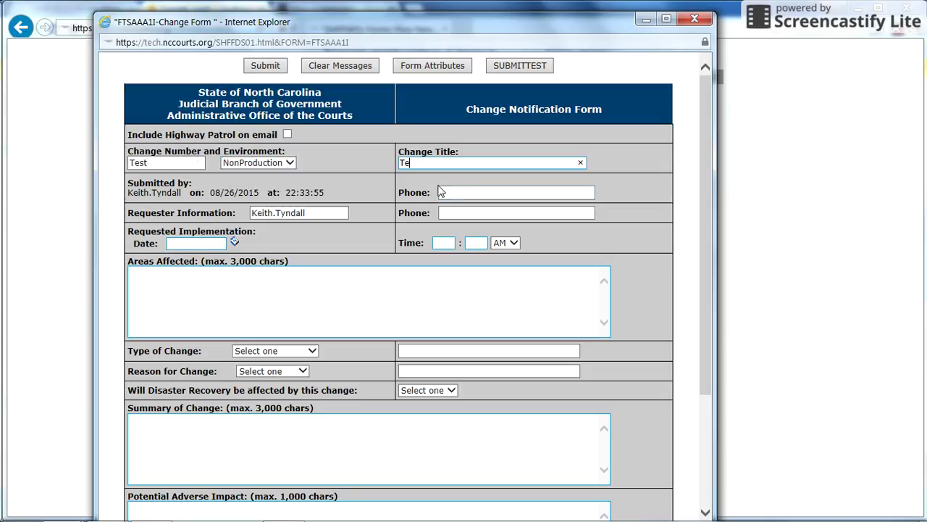
- Set the requested implementation to 08/26/2015 at 12:00 PM
{"action": "left_click", "coordinate": [234, 241]}
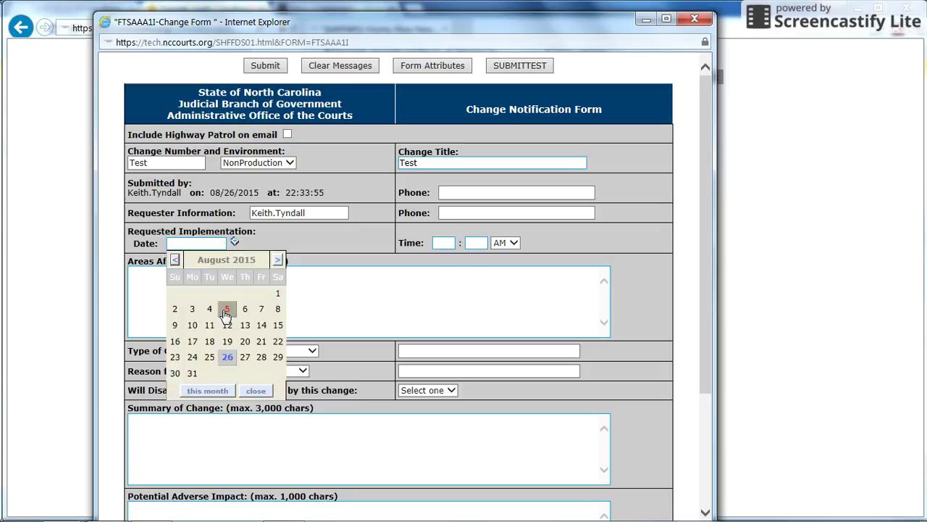
{"action": "left_click", "coordinate": [226, 358]}
{"action": "left_click", "coordinate": [445, 243]}
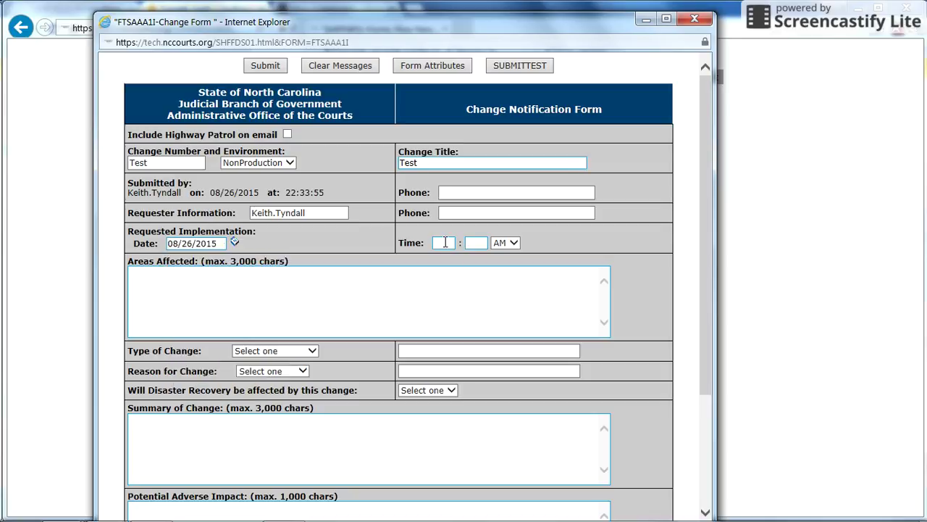
{"action": "type", "text": "12"}
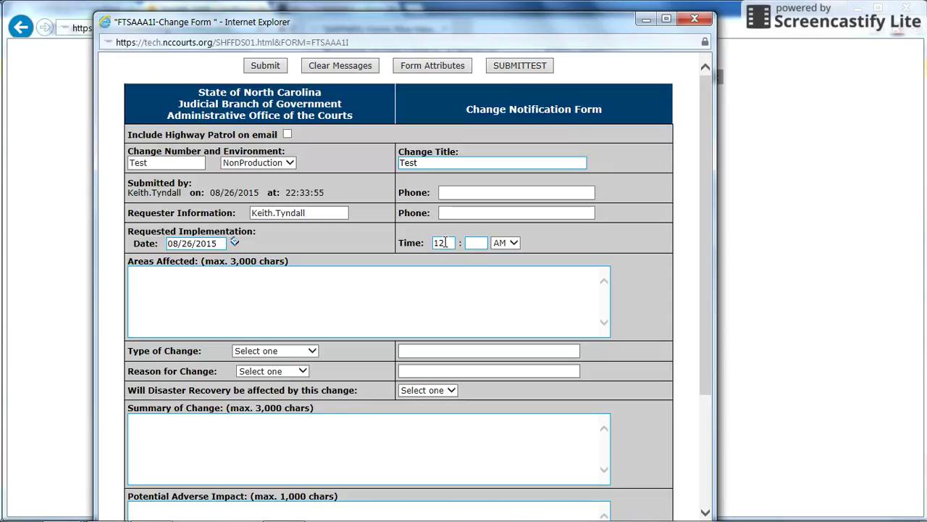
{"action": "key", "text": "Tab"}
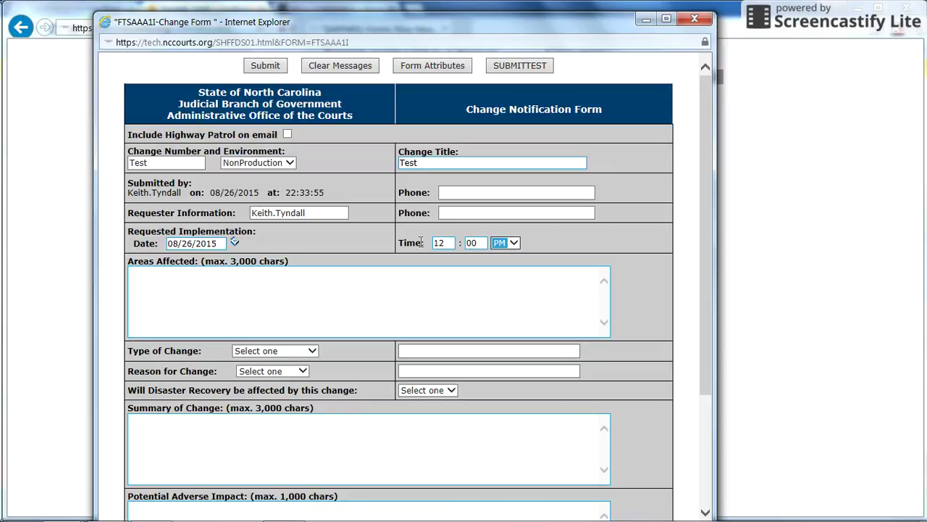
- Enter "test" for the areas affected, and set both the type of change and the reason for change to Other
{"action": "left_click", "coordinate": [173, 291]}
{"action": "type", "text": "test"}
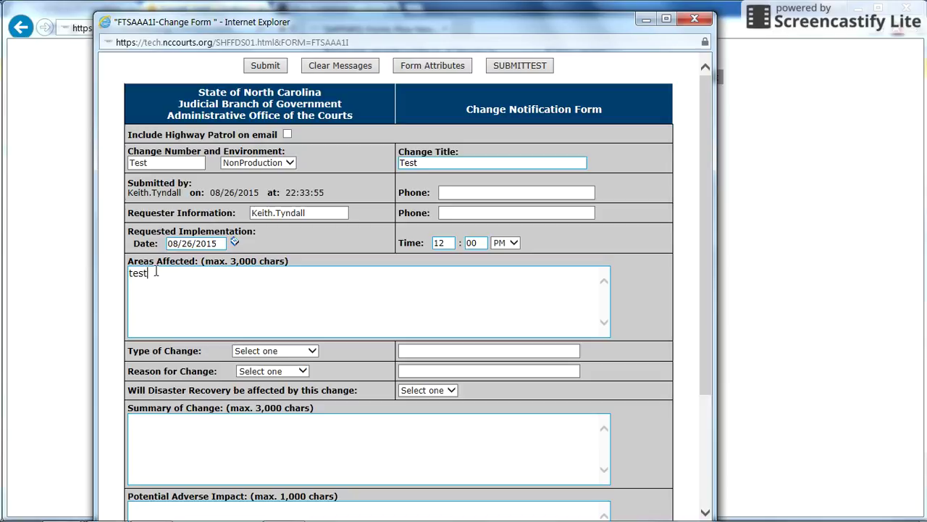
{"action": "left_click", "coordinate": [310, 351]}
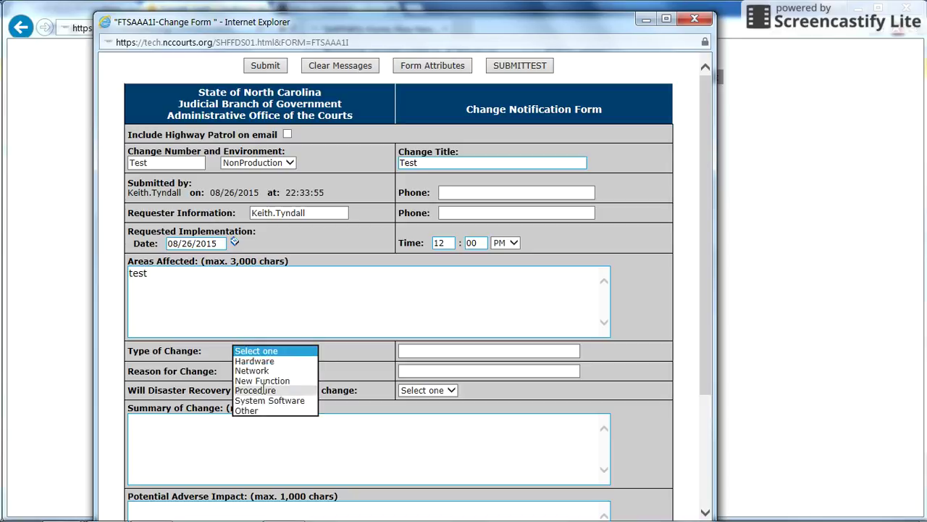
{"action": "left_click", "coordinate": [253, 410]}
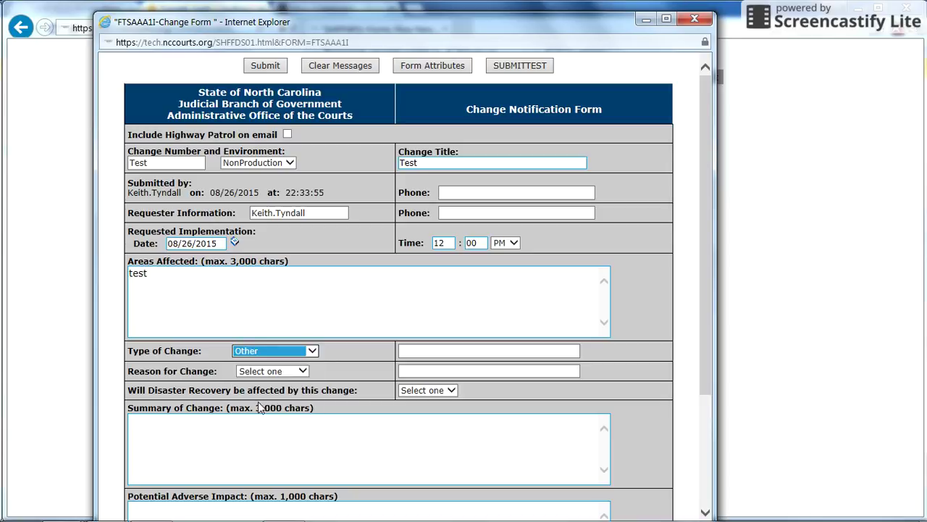
{"action": "left_click", "coordinate": [301, 372]}
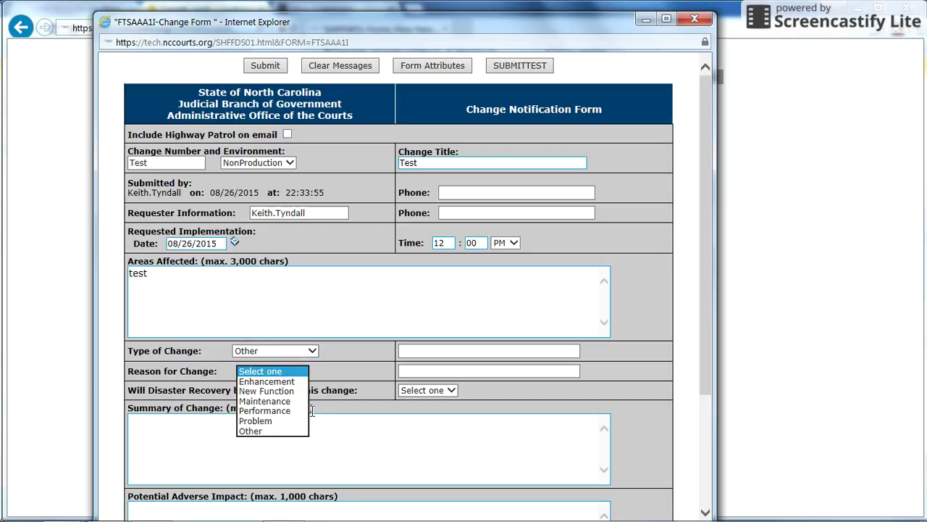
{"action": "left_click", "coordinate": [253, 431]}
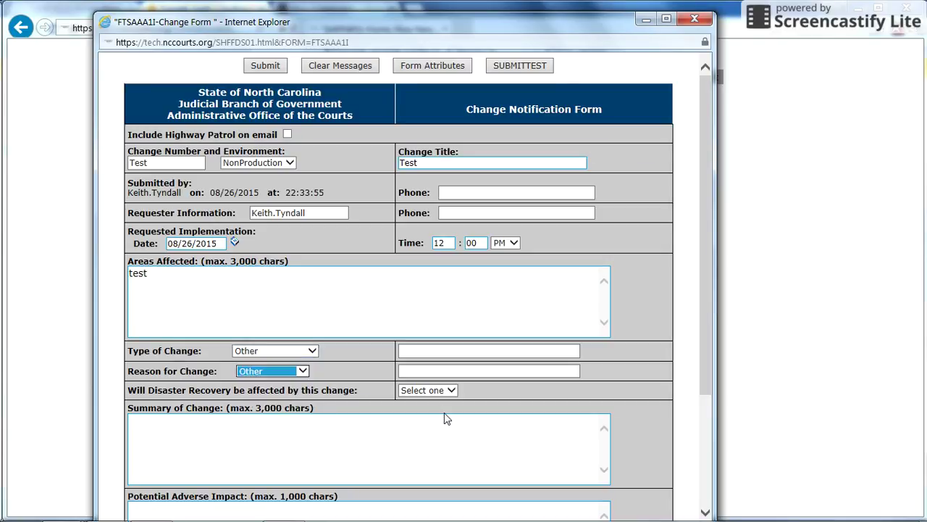
- Set Disaster Recovery affected to No, and enter "test" for both the summary of change and the potential adverse impact
{"action": "left_click", "coordinate": [446, 391]}
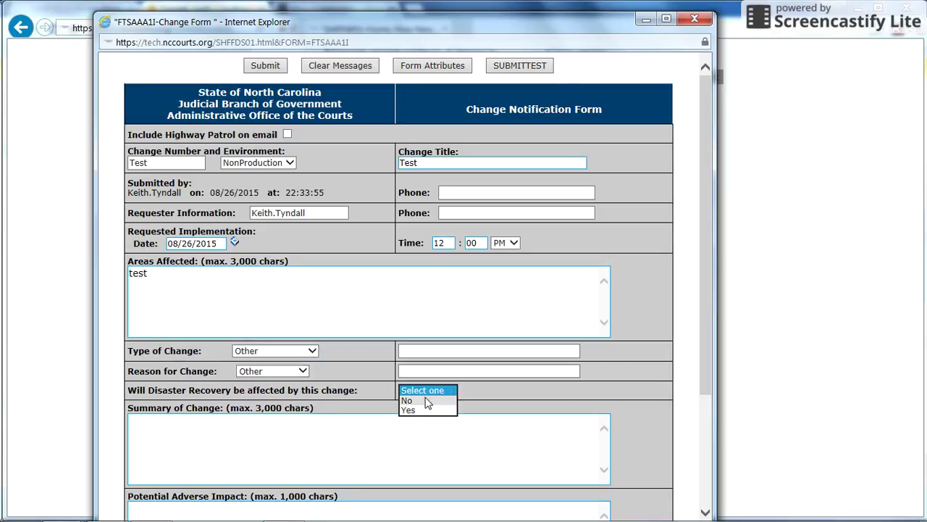
{"action": "left_click", "coordinate": [428, 407]}
{"action": "left_click", "coordinate": [289, 433]}
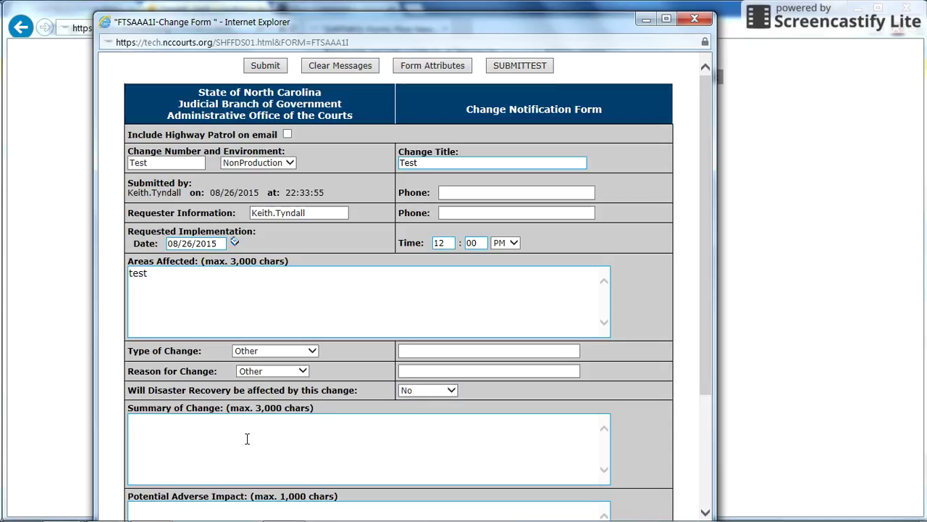
{"action": "type", "text": "test"}
{"action": "scroll", "coordinate": [452, 429], "scroll_direction": "down", "scroll_amount": 2}
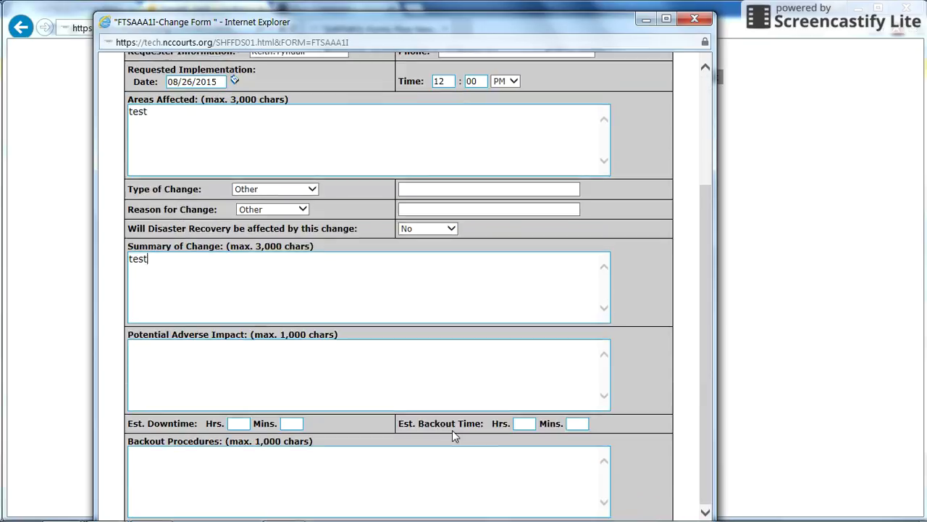
{"action": "type", "text": "test"}
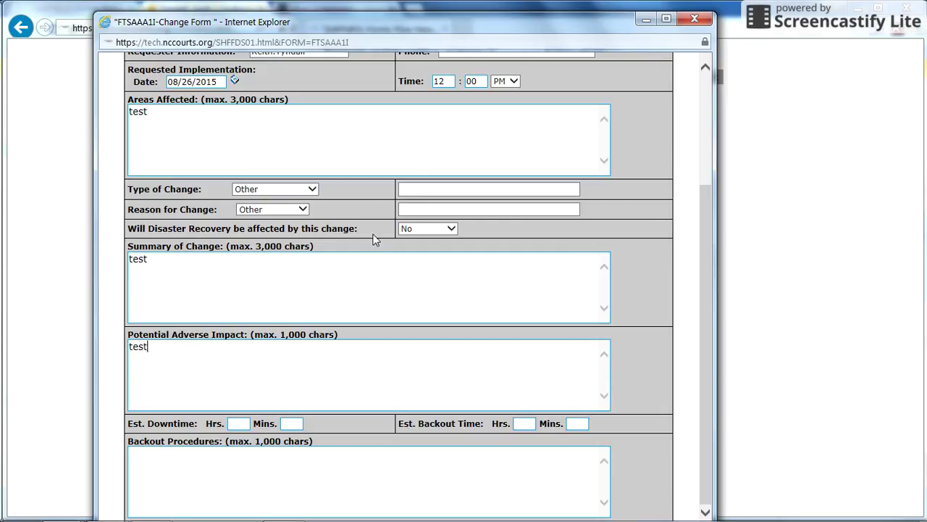
- Run a test submission of the partly completed form and clear its validation messages
{"action": "scroll", "coordinate": [375, 240], "scroll_direction": "up", "scroll_amount": 2}
{"action": "left_click", "coordinate": [511, 65]}
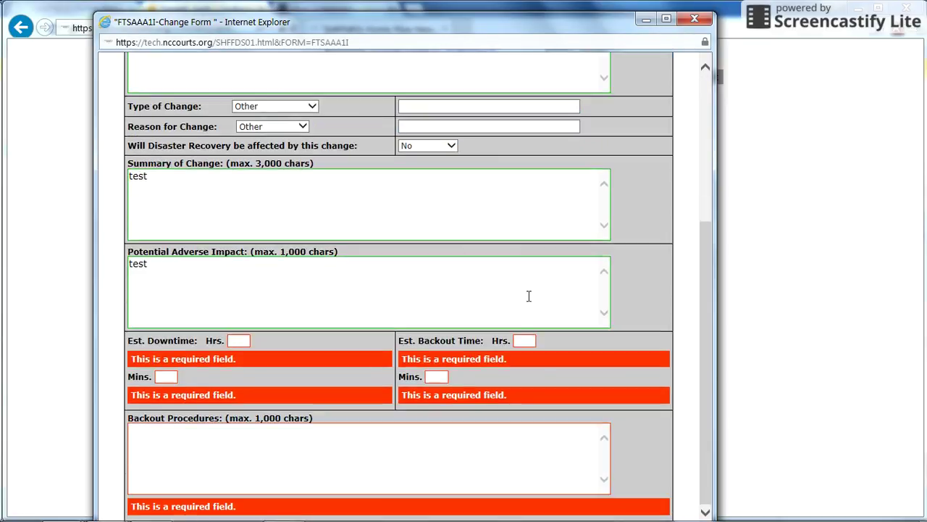
{"action": "scroll", "coordinate": [318, 189], "scroll_direction": "up", "scroll_amount": 3}
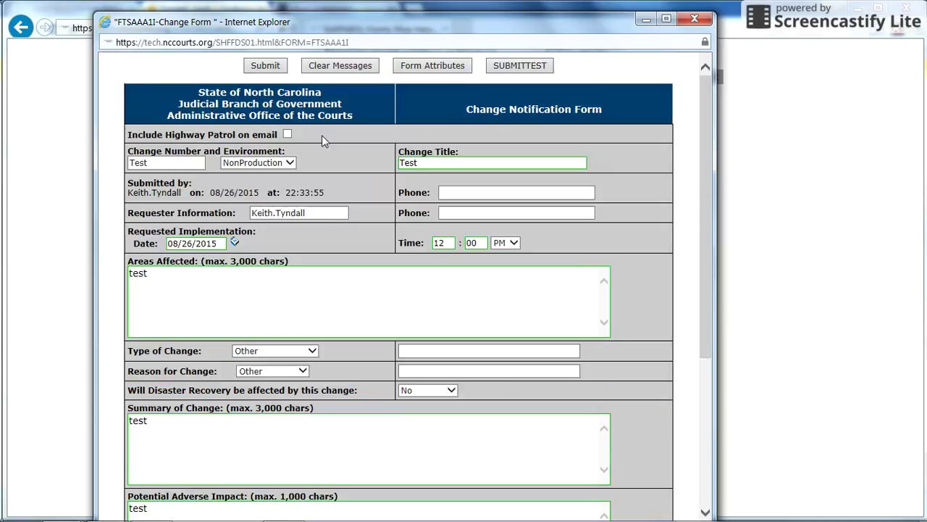
{"action": "left_click", "coordinate": [340, 65]}
- Set the estimated downtime and backout time to 00 hours 00 minutes each, and fill in the backout procedures
{"action": "scroll", "coordinate": [329, 345], "scroll_direction": "down", "scroll_amount": 2}
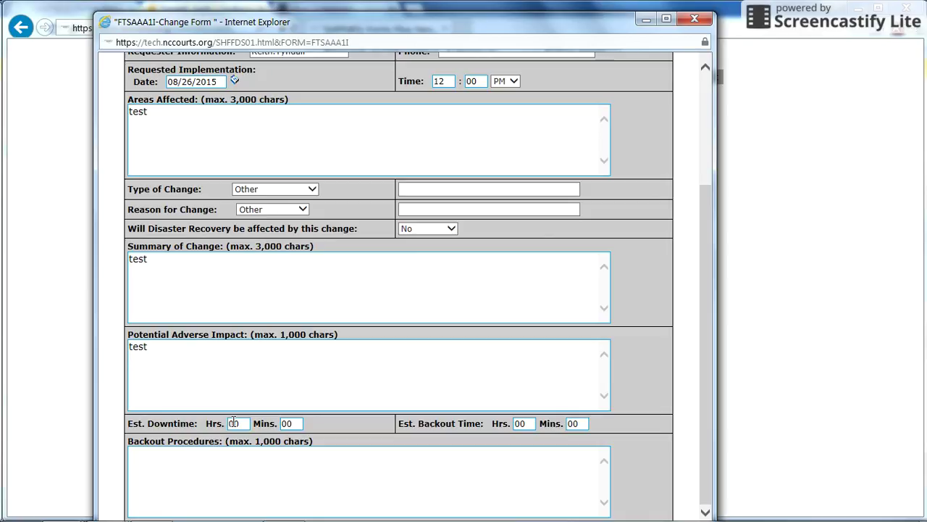
{"action": "left_click", "coordinate": [232, 467]}
{"action": "type", "text": "st"}
- Submit the completed Change Notification form as a test
{"action": "scroll", "coordinate": [394, 414], "scroll_direction": "up", "scroll_amount": 3}
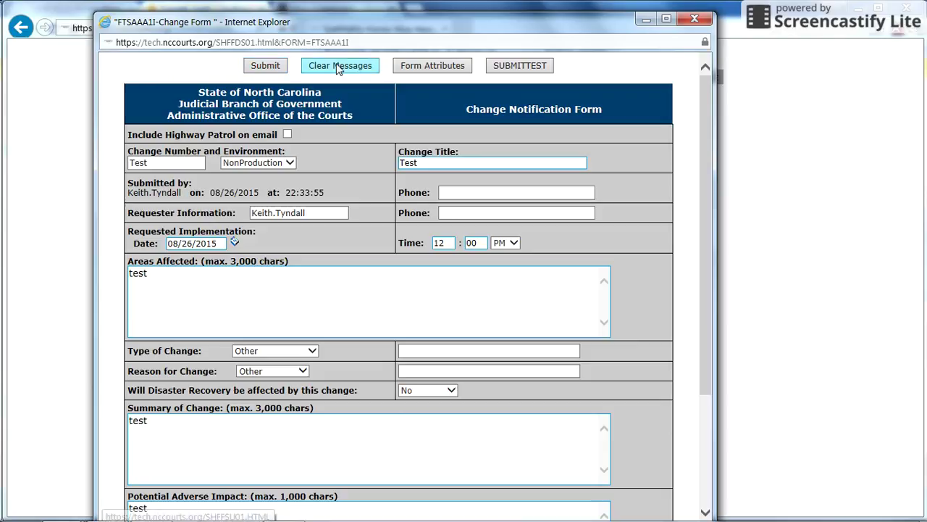
{"action": "left_click", "coordinate": [527, 66]}
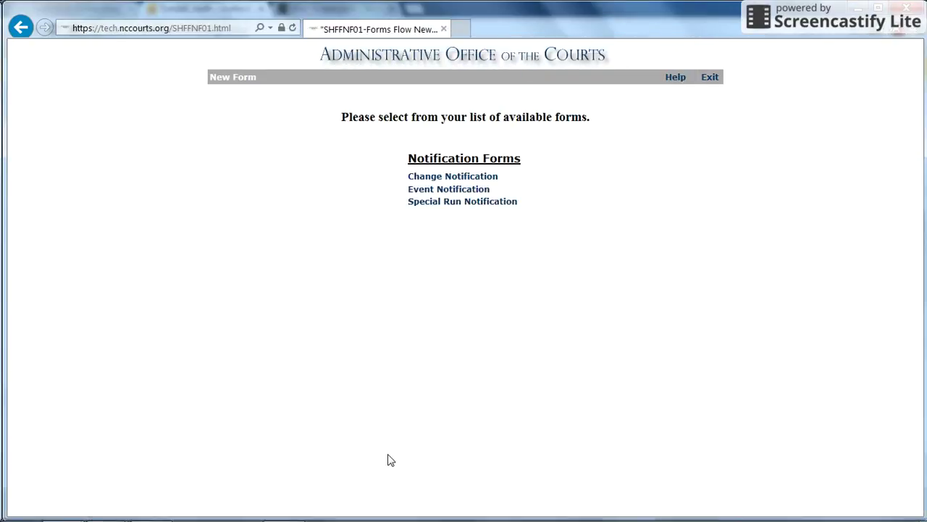
- Switch to the Outlook Web App inbox in Chrome to check for the notification e-mail
{"action": "mouse_move", "coordinate": [362, 519]}
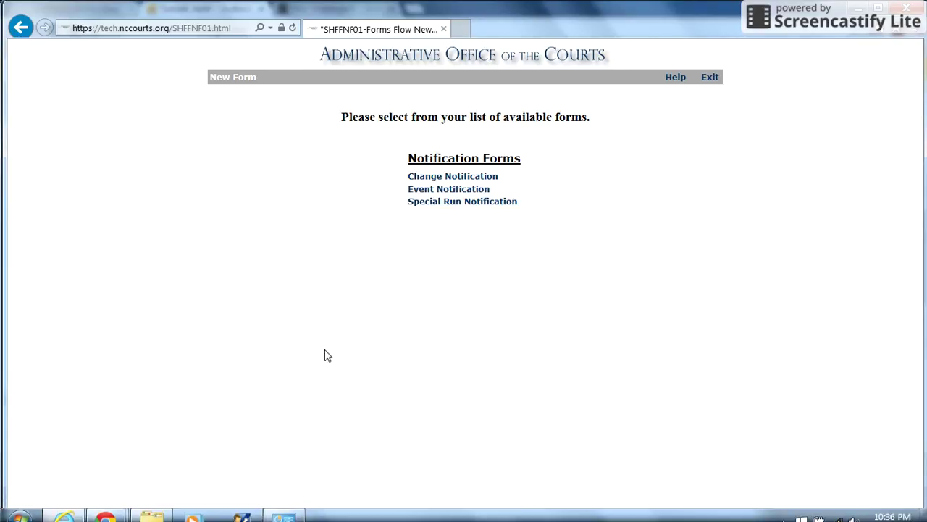
{"action": "mouse_move", "coordinate": [169, 518]}
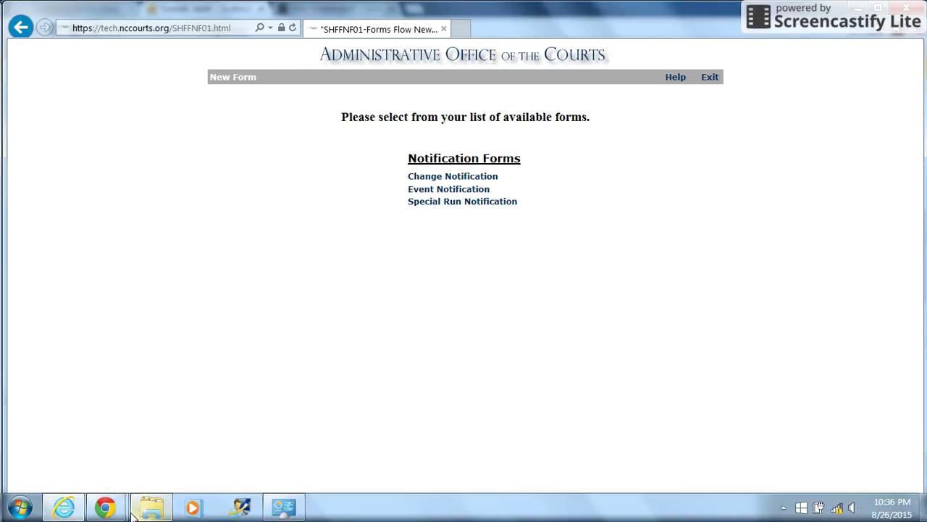
{"action": "mouse_move", "coordinate": [126, 513]}
{"action": "mouse_move", "coordinate": [154, 504]}
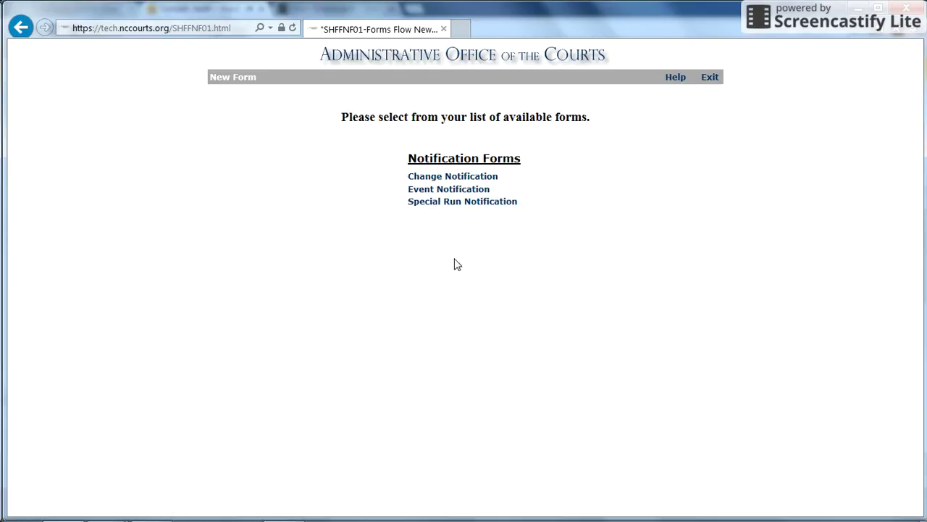
{"action": "mouse_move", "coordinate": [443, 520]}
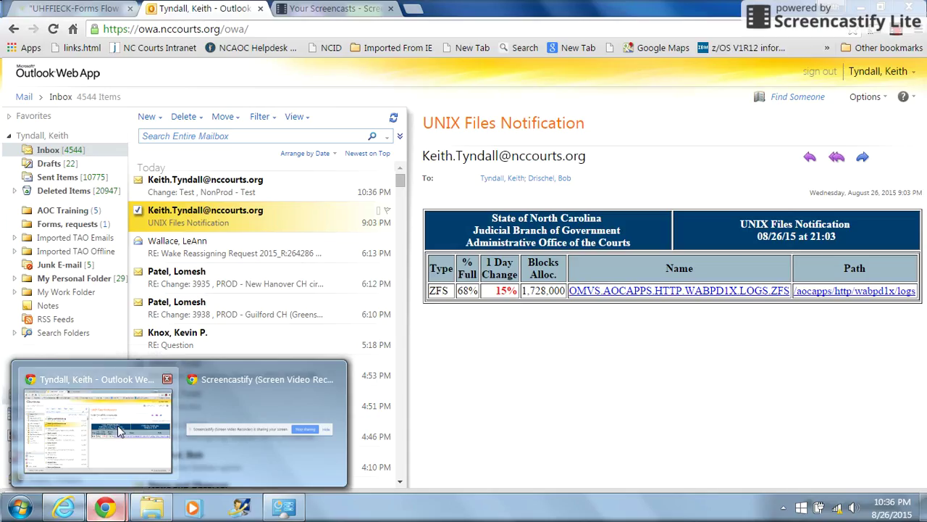
{"action": "left_click", "coordinate": [119, 431]}
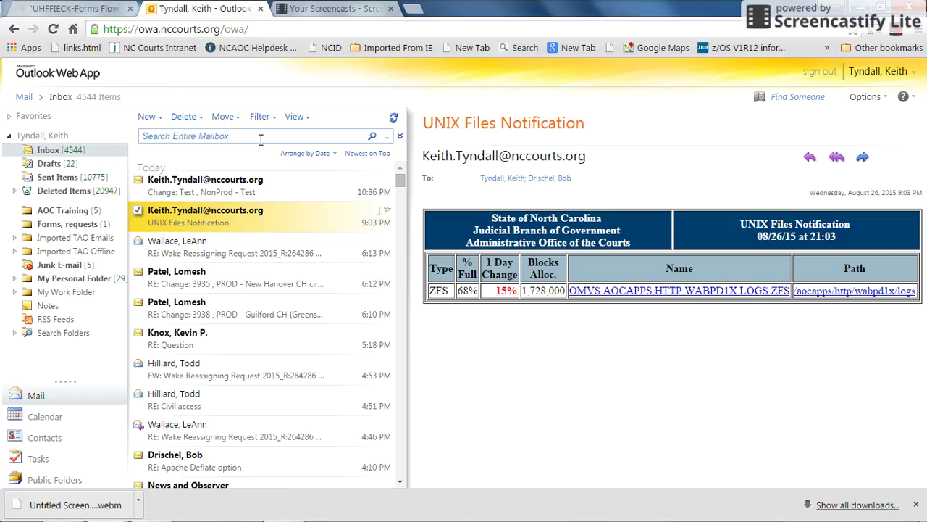
- Open the "Change: Test , NonProd - Test" e-mail in its own window and review the Change Notification from header to submission line
{"action": "left_click", "coordinate": [189, 191]}
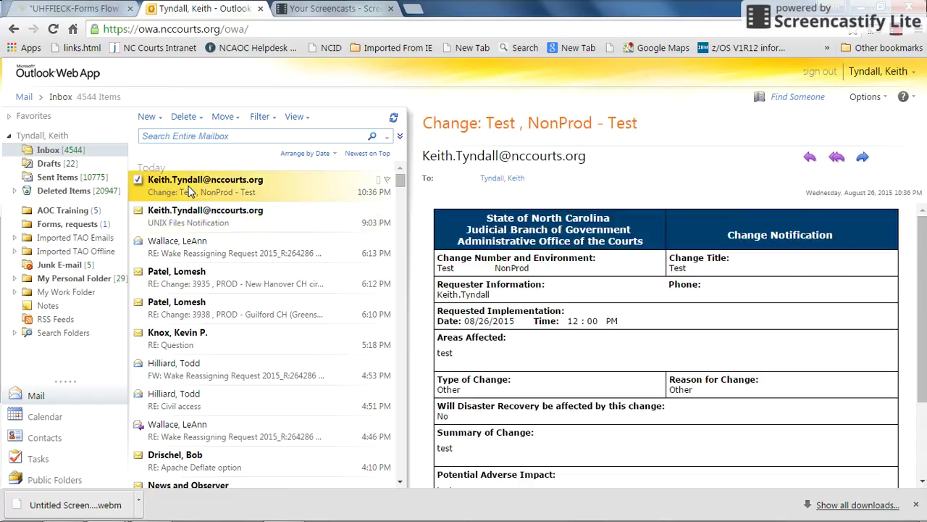
{"action": "double_click", "coordinate": [189, 190]}
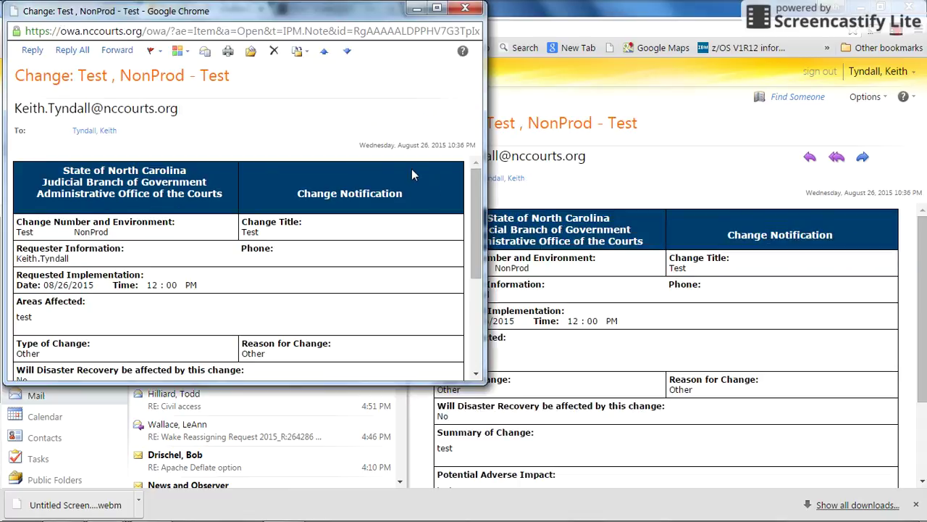
{"action": "left_click_drag", "start_coordinate": [470, 188], "coordinate": [467, 282]}
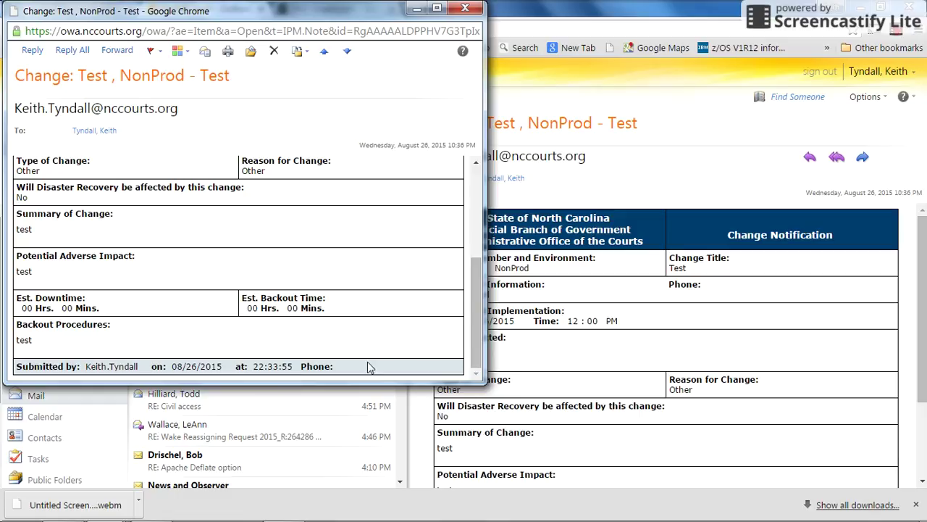
{"action": "left_click_drag", "start_coordinate": [478, 326], "coordinate": [472, 209]}
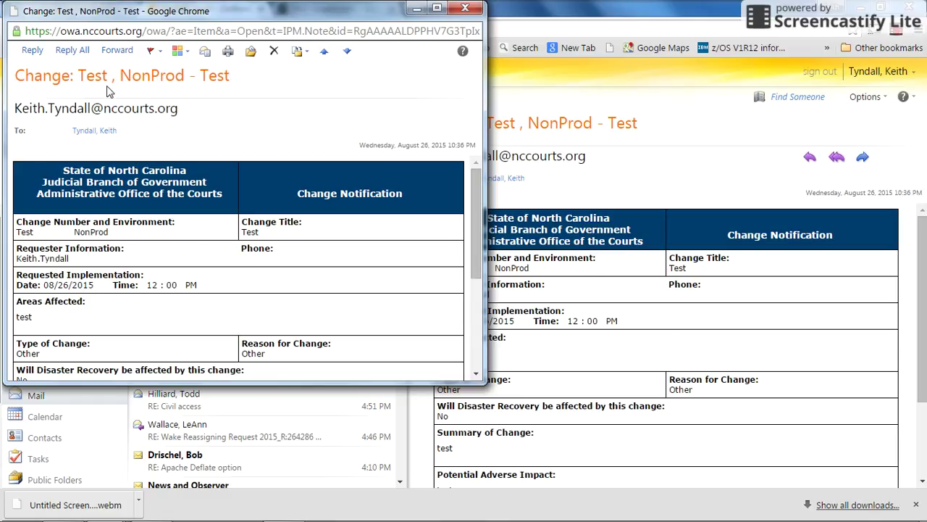
- Start a reply to all recipients of the Change Notification e-mail, and close it without sending
{"action": "left_click", "coordinate": [70, 51]}
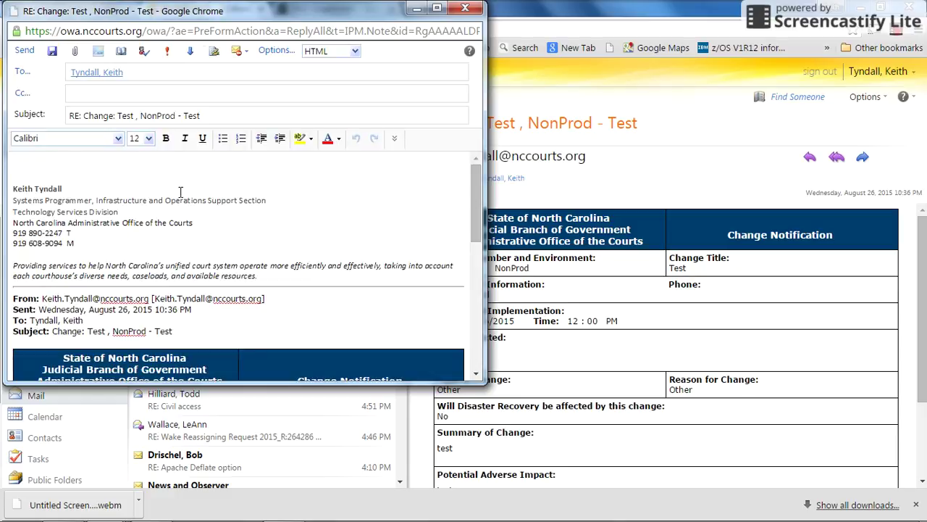
{"action": "left_click", "coordinate": [465, 10]}
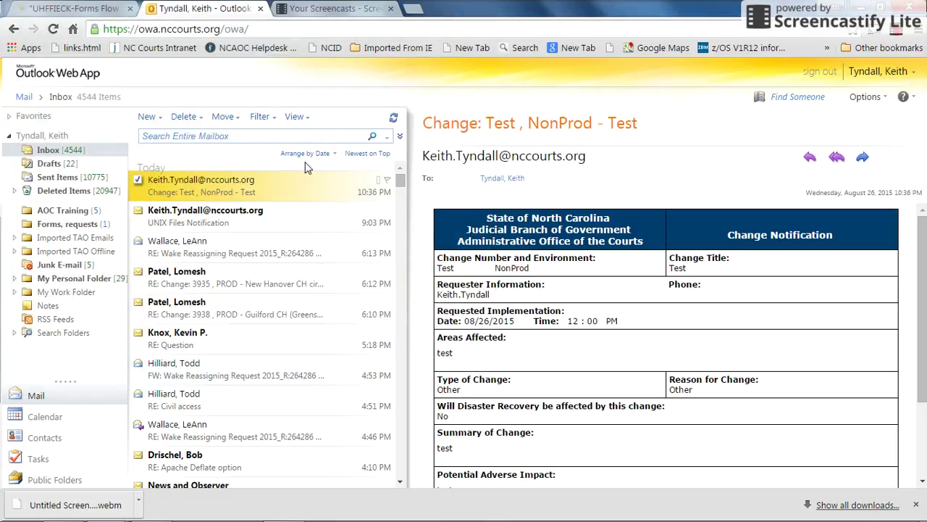
- Leave the Outlook Web App inbox and switch back to the list of available notification forms in Internet Explorer
{"action": "left_click", "coordinate": [74, 10]}
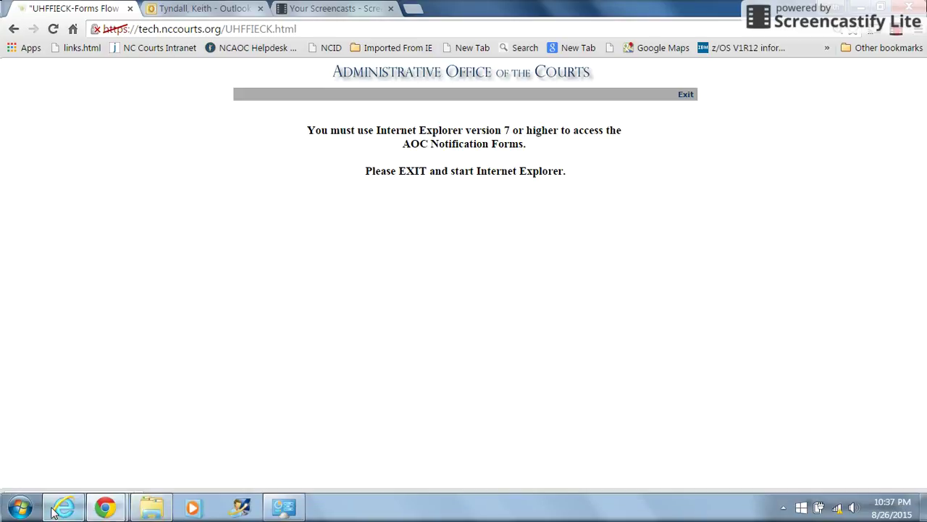
{"action": "left_click", "coordinate": [64, 508]}
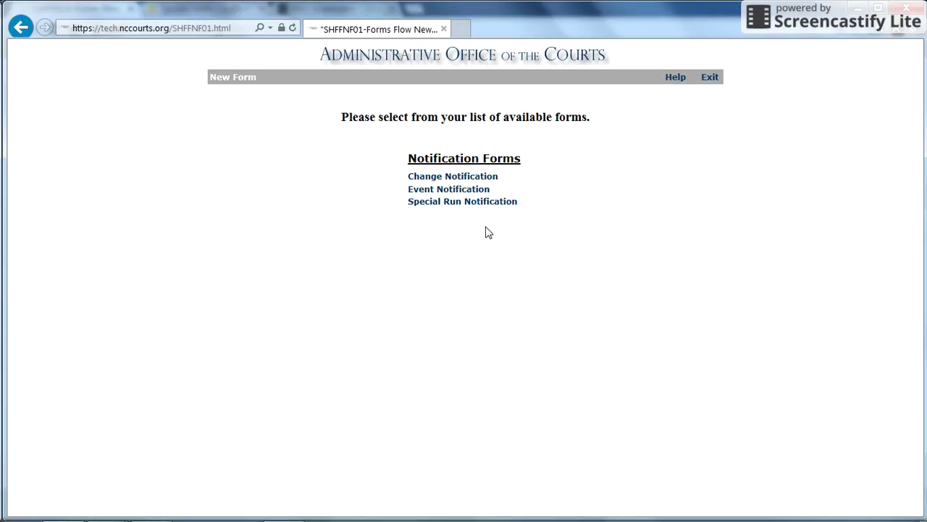